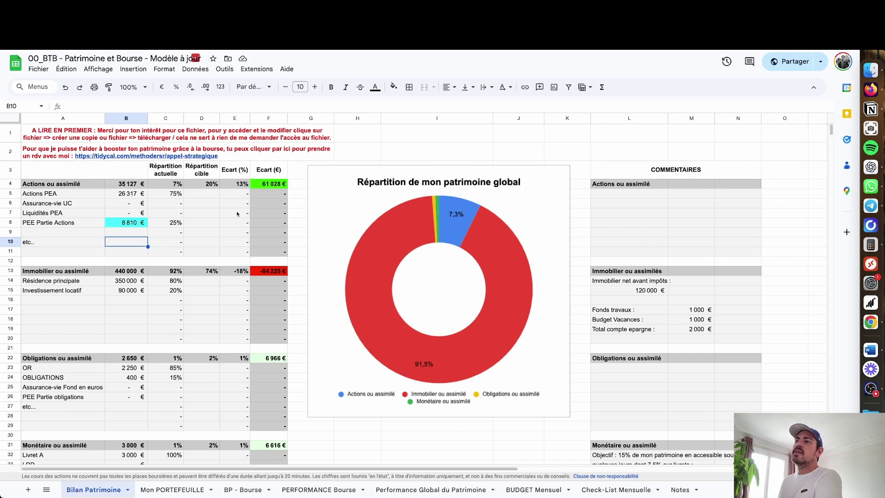
- Examine the amounts entered for equities, real estate and bonds in column B of the Bilan Patrimoine sheet
scroll(219, 212, down, 1)
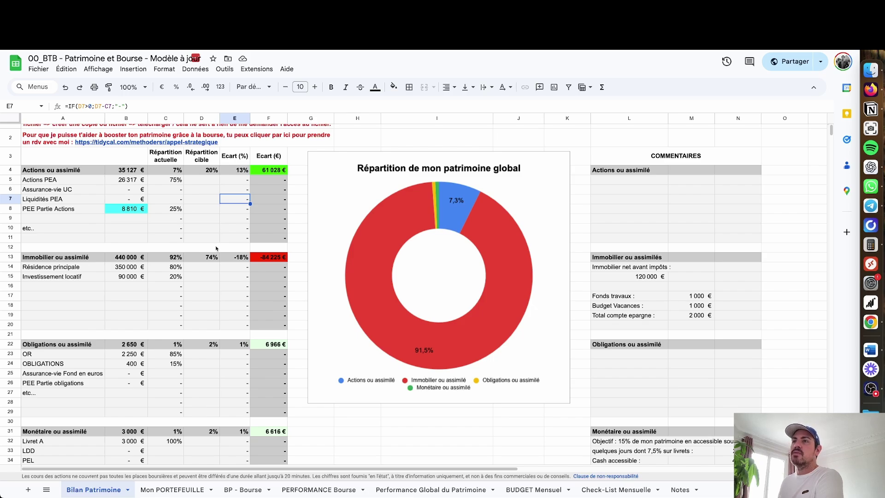
click(65, 181)
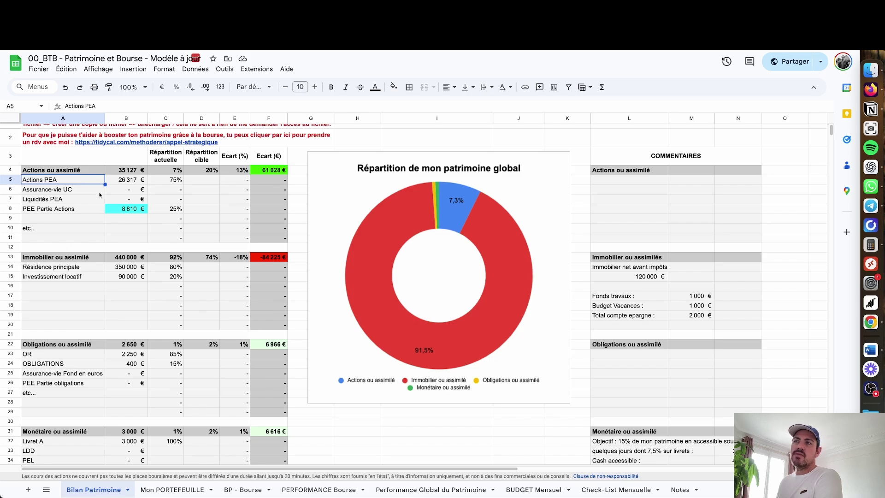
click(125, 201)
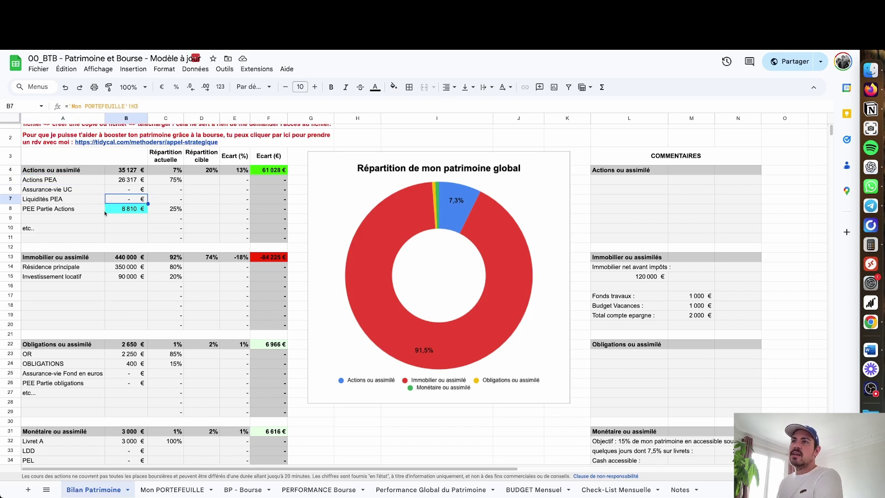
click(116, 192)
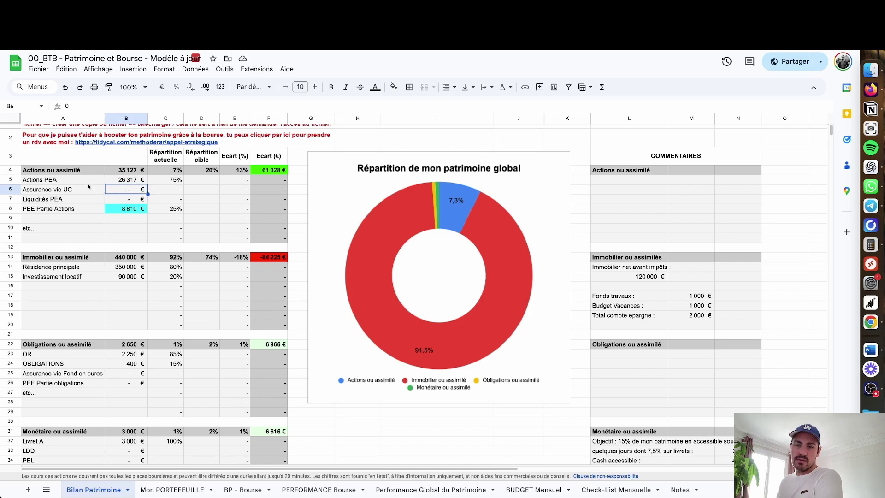
click(135, 267)
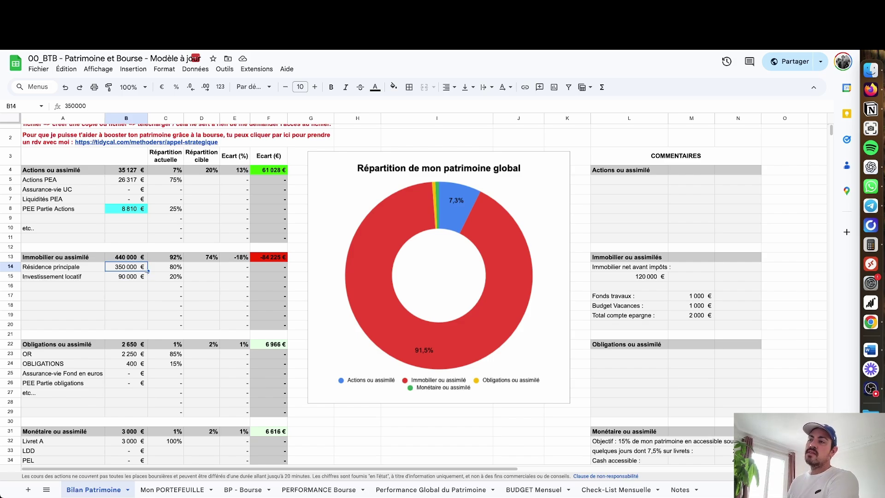
click(131, 280)
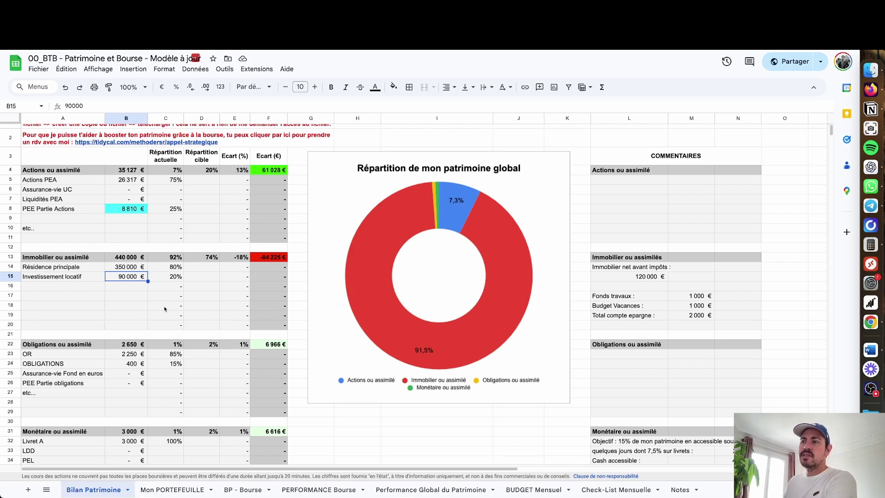
scroll(165, 309, down, 1)
click(137, 340)
click(131, 349)
scroll(156, 272, down, 1)
click(129, 344)
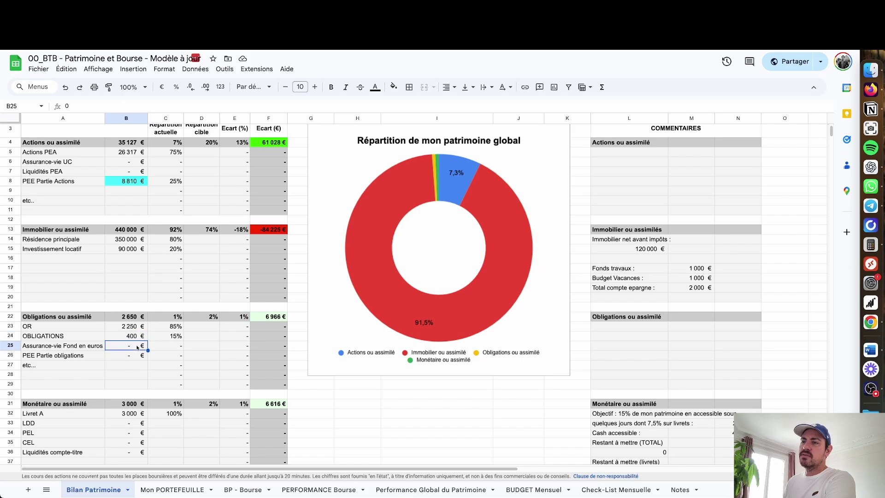
- Examine the amounts for the Monétaire ou assimilé and Exotiques ou divers categories in the Bilan Patrimoine sheet
scroll(130, 323, down, 3)
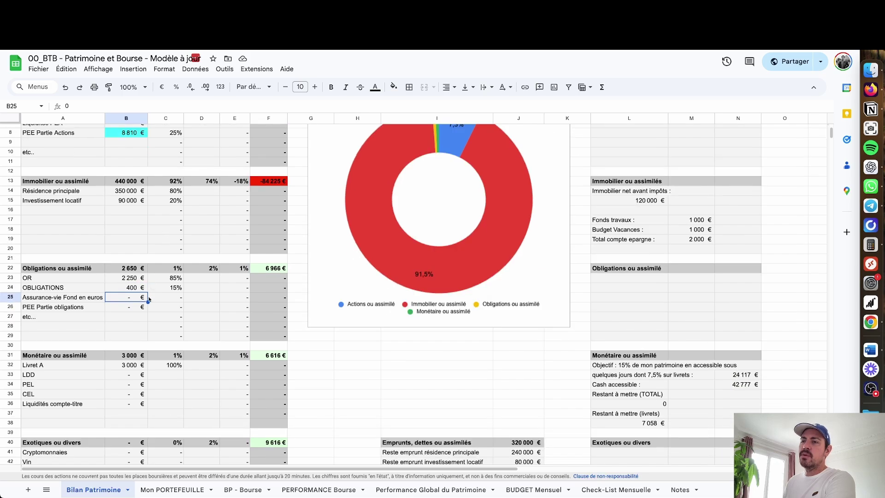
click(132, 365)
key(Down)
key(Down)
key(Down)
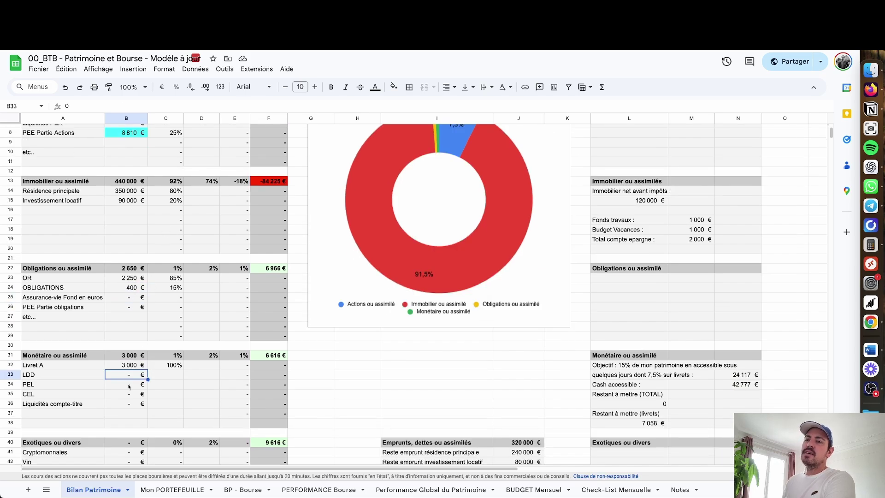
scroll(154, 377, down, 2)
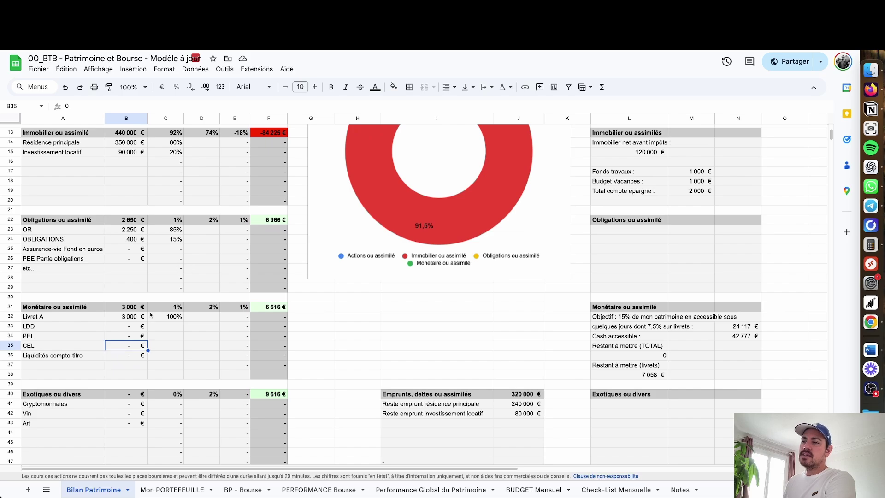
scroll(153, 340, down, 2)
click(132, 350)
click(133, 359)
click(133, 368)
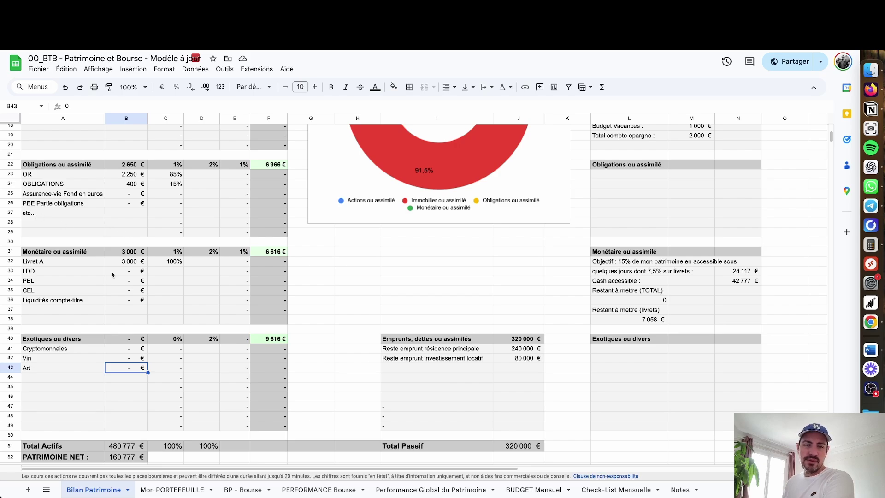
scroll(188, 281, up, 6)
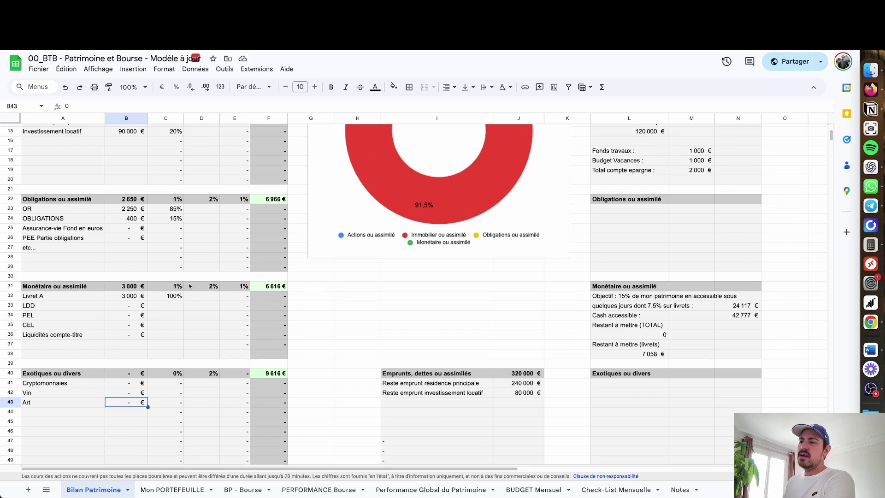
- View the settings for copying the spreadsheet and its available download formats, without creating a copy or downloading it
click(40, 69)
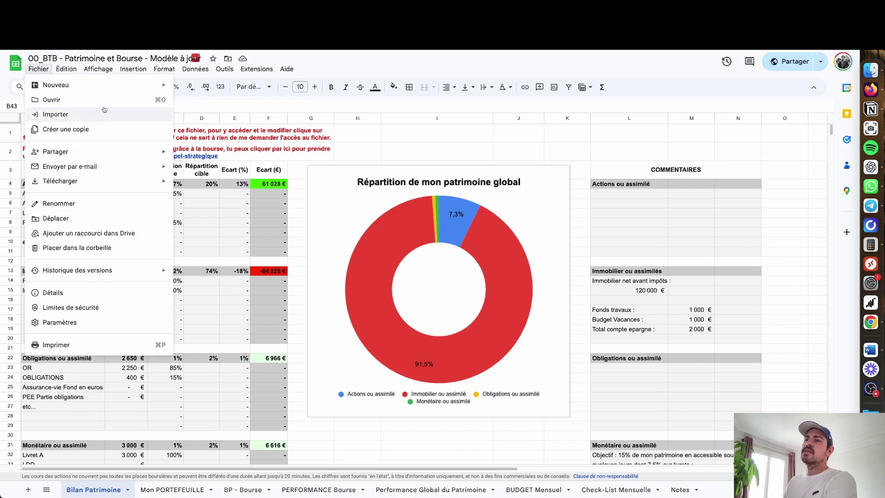
click(73, 131)
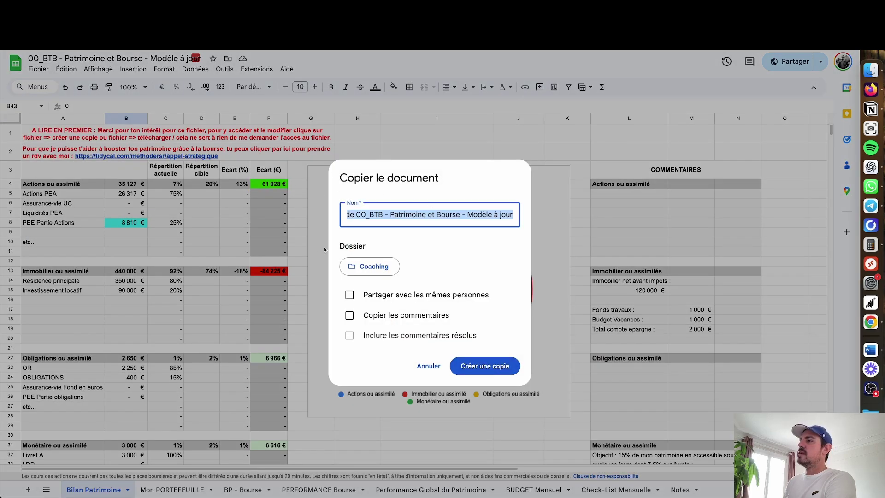
click(426, 366)
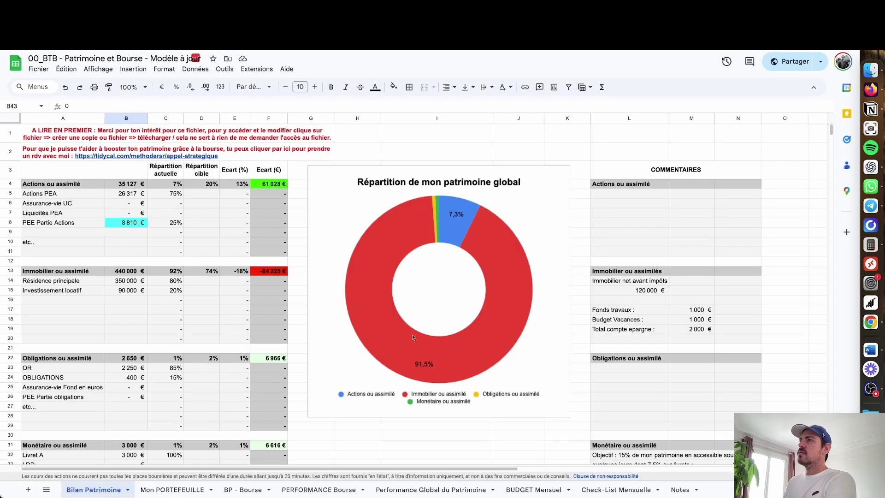
click(40, 69)
mouse_move(94, 181)
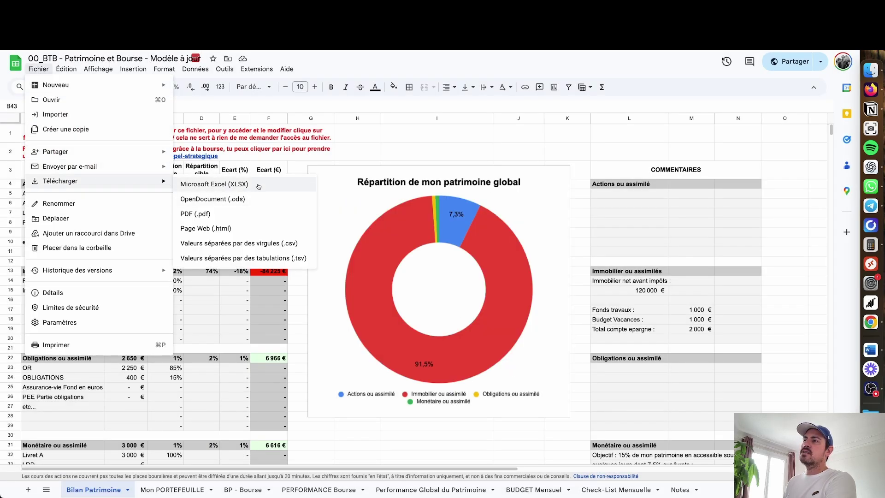
click(417, 149)
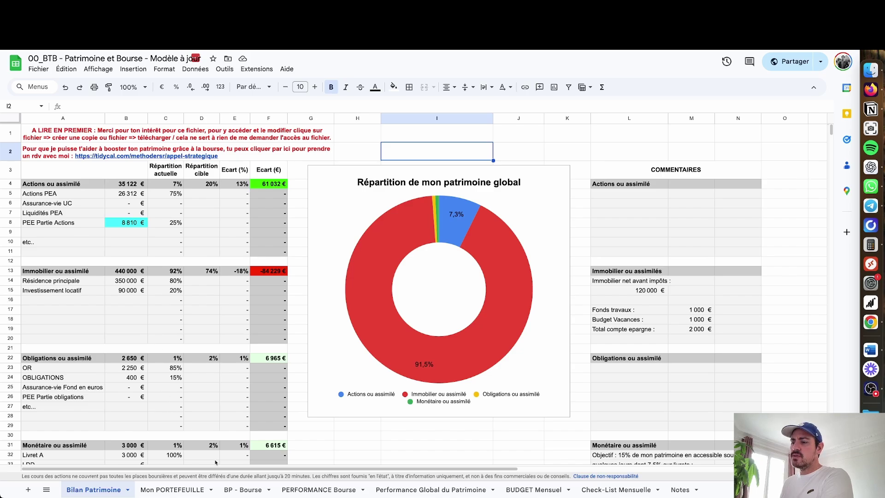
- In the BP - Bourse sheet, examine the target allocation percentages of each asset class from equities down to crypto
click(243, 490)
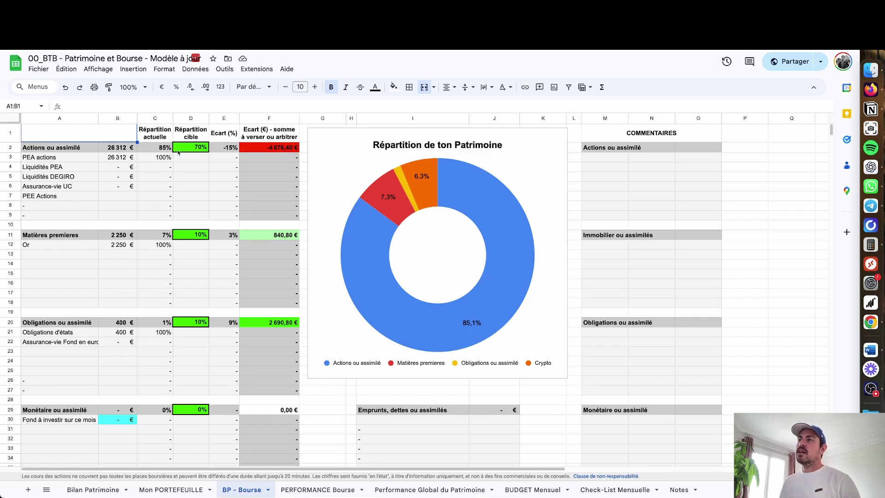
click(199, 147)
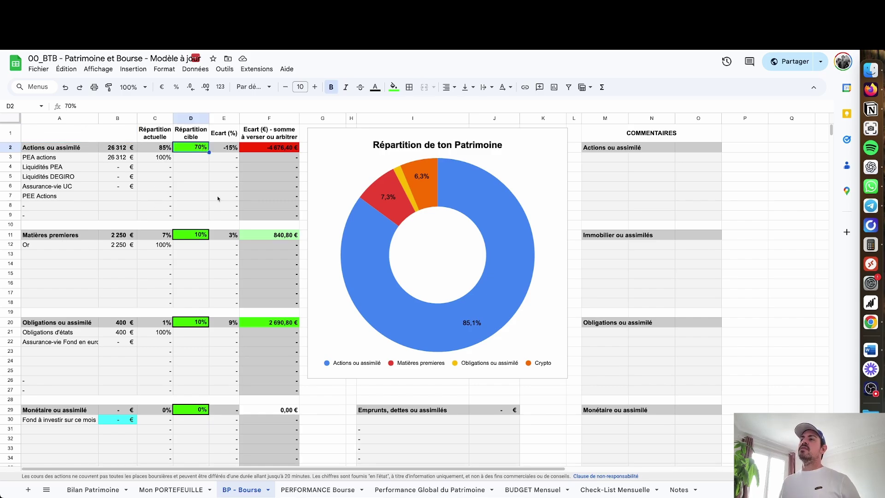
scroll(219, 220, down, 5)
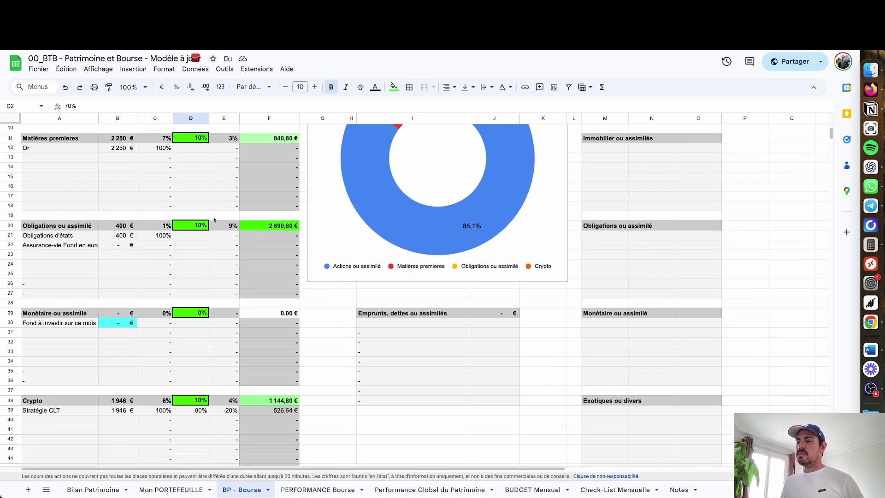
scroll(203, 221, up, 5)
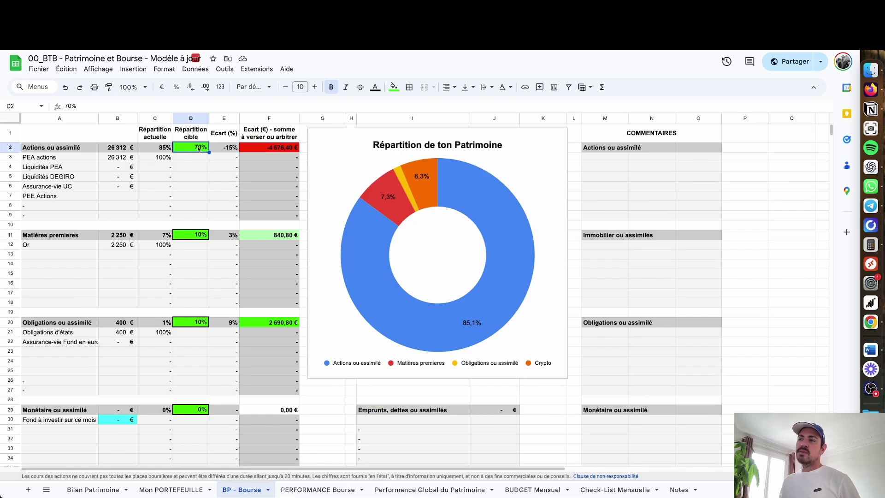
click(203, 236)
scroll(220, 301, down, 1)
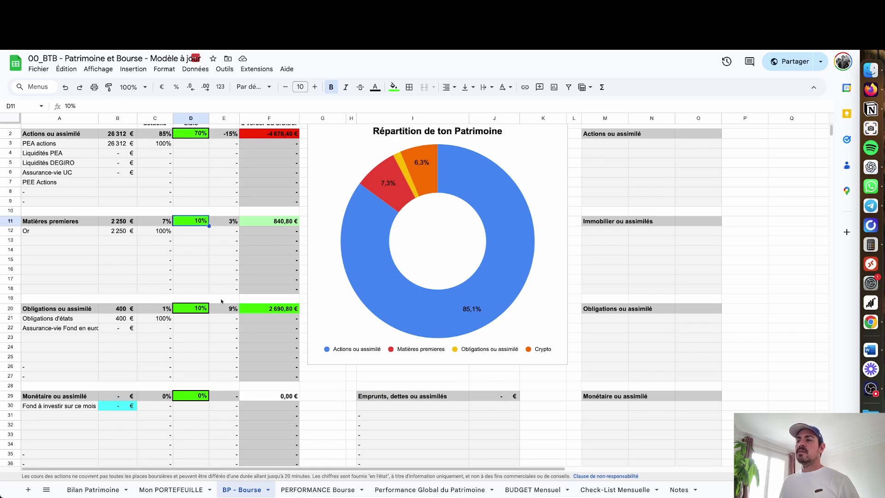
click(200, 309)
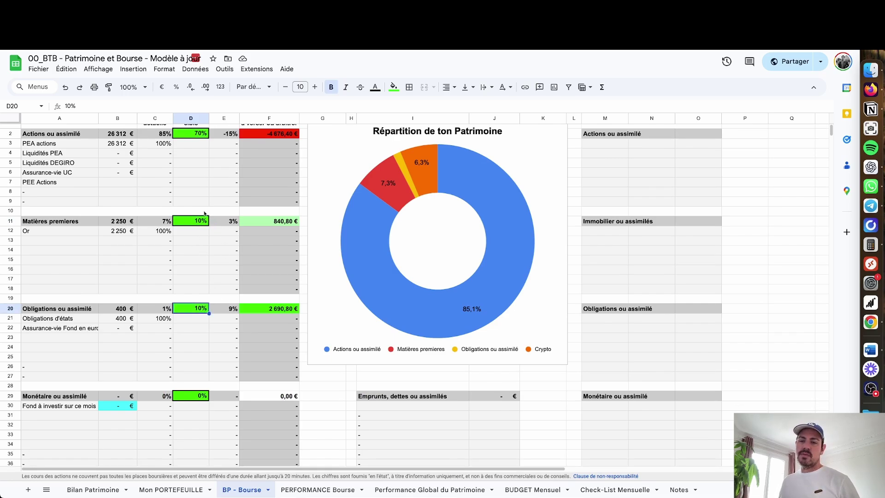
scroll(219, 305, down, 5)
click(202, 364)
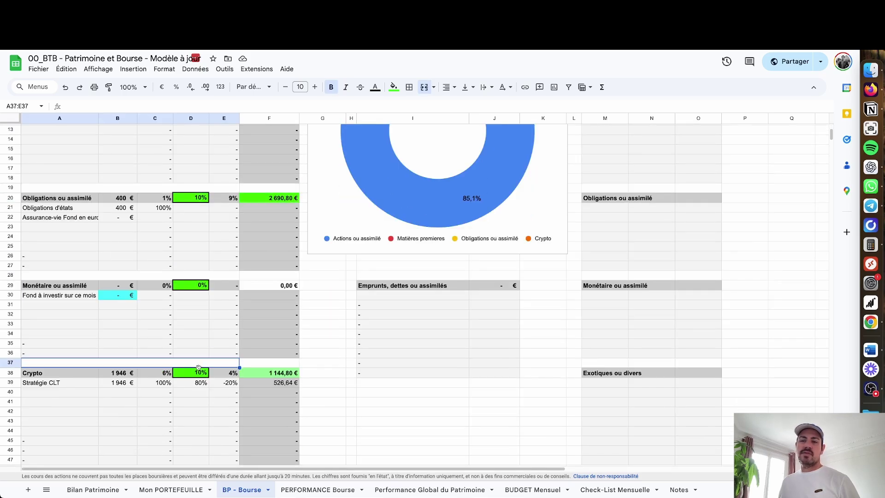
click(191, 283)
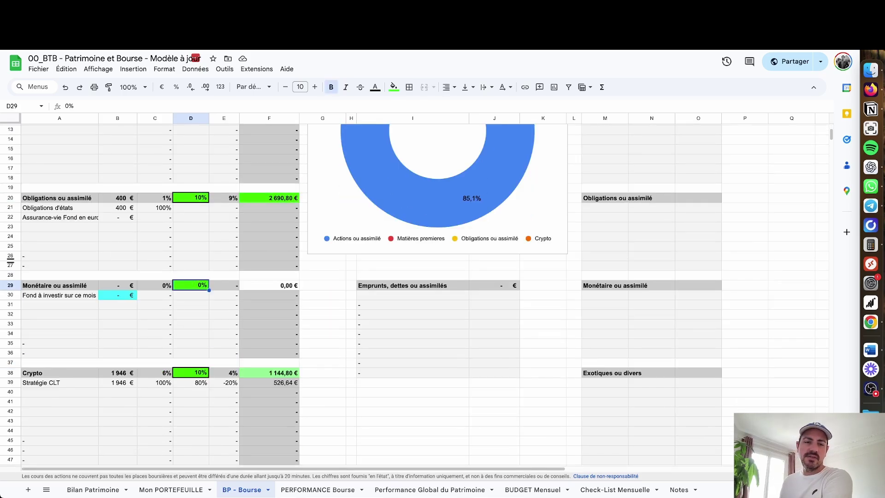
scroll(176, 228, up, 5)
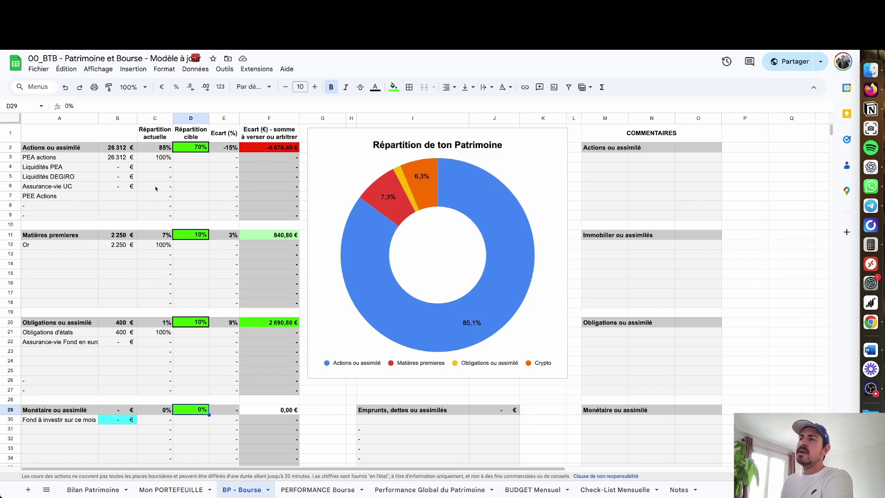
- Compare the current and target allocation of equities, and check the gaps for the other asset classes in BP - Bourse
click(164, 148)
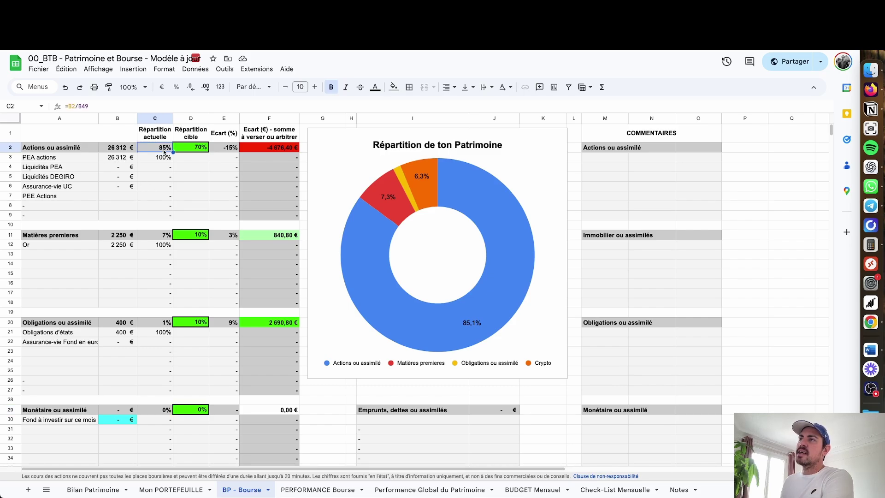
click(201, 147)
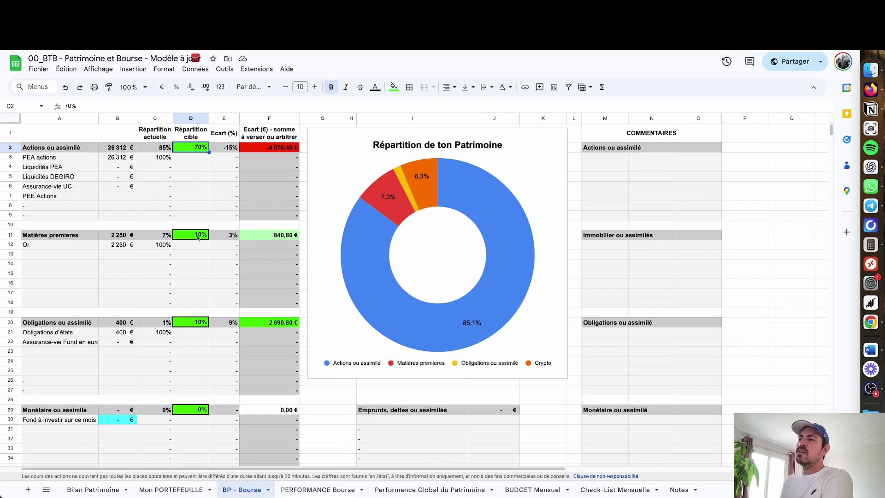
scroll(251, 278, down, 3)
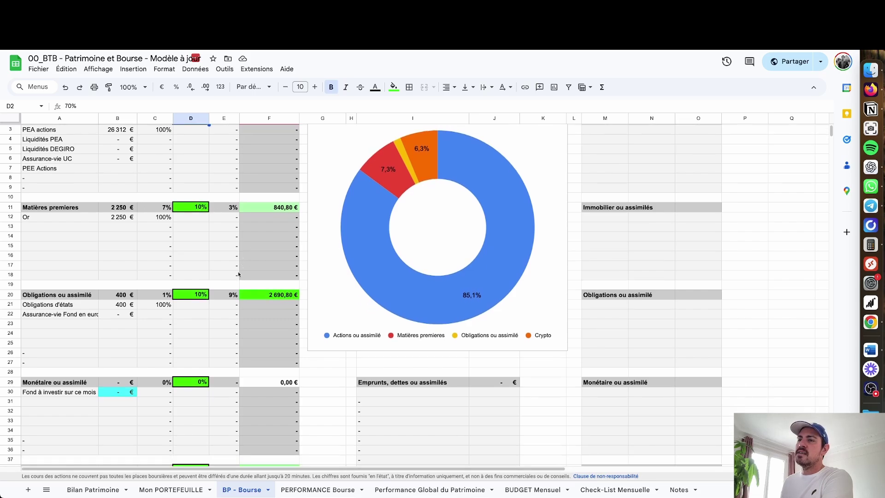
scroll(243, 306, down, 8)
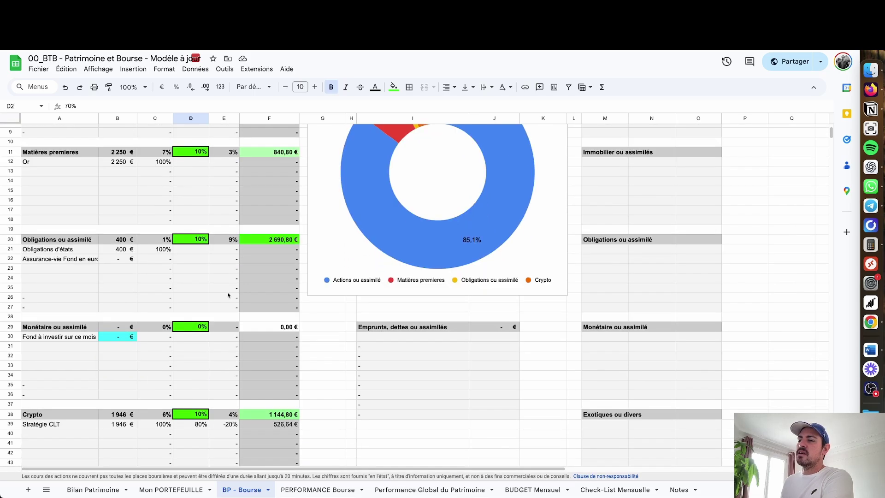
scroll(231, 365, down, 2)
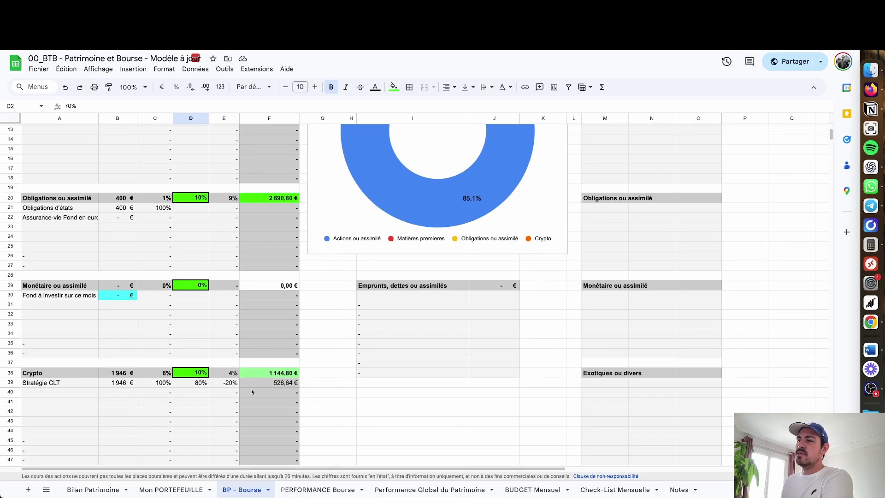
scroll(281, 311, up, 10)
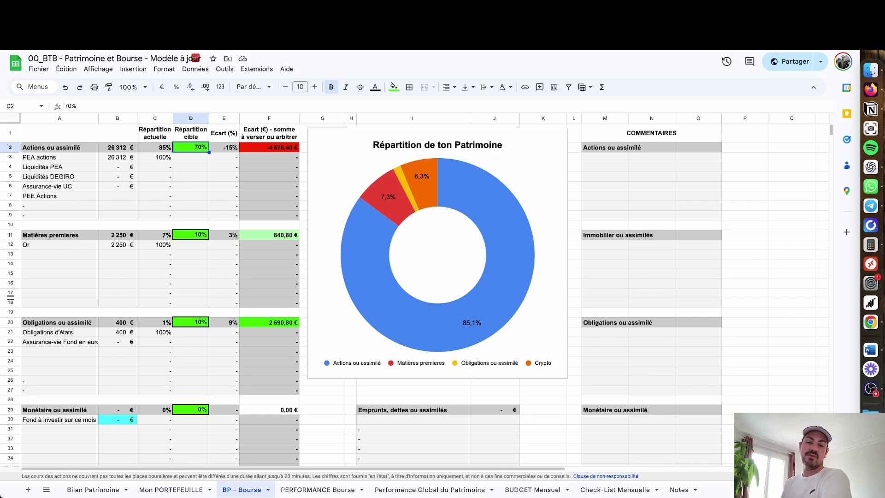
- Open the PERFORMANCE Bourse sheet and review the portfolio history down to its last dated entry
click(310, 486)
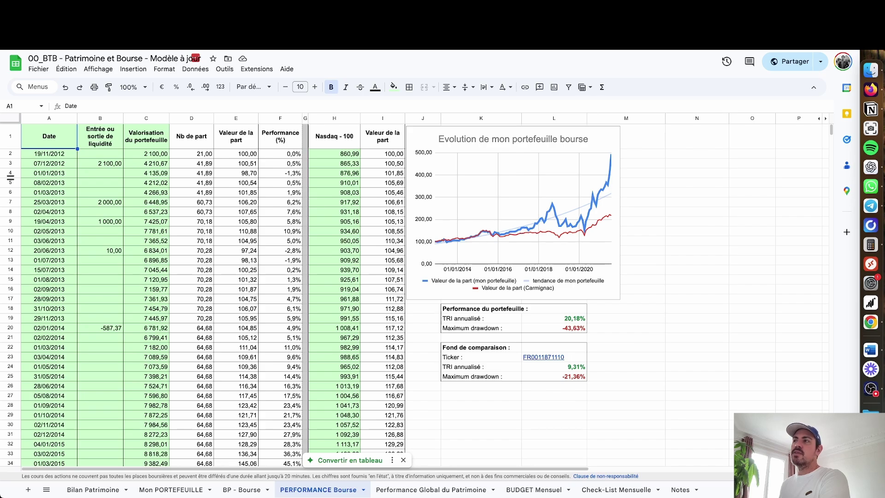
scroll(245, 231, down, 10)
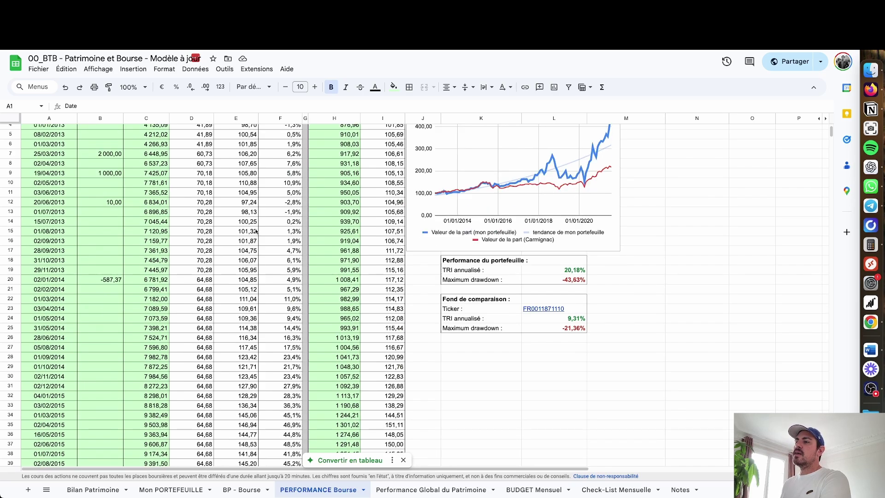
scroll(266, 225, down, 15)
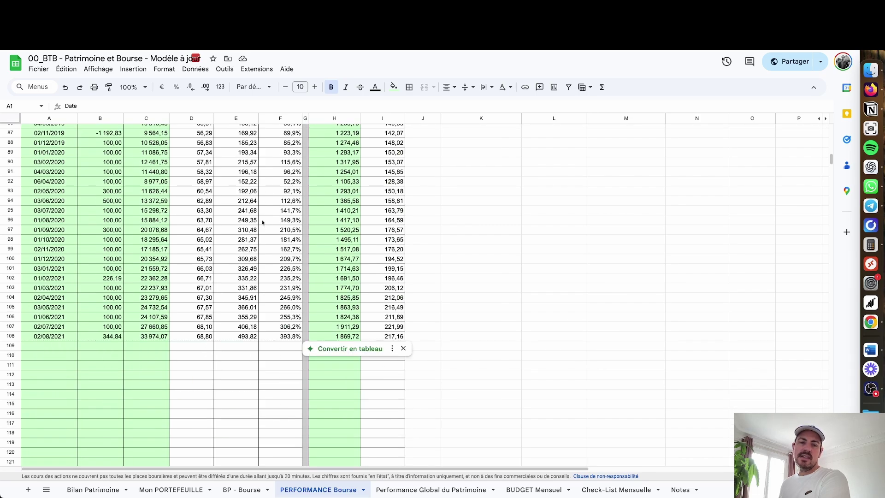
- Review the portfolio evolution chart at the start of PERFORMANCE Bourse, and open the Check-List Mensuelle sheet to read the monthly routine
scroll(342, 247, up, 20)
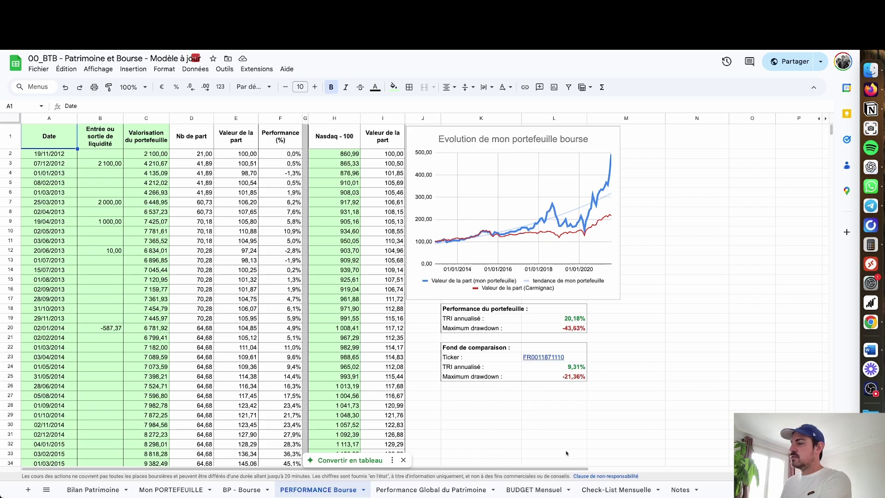
click(620, 490)
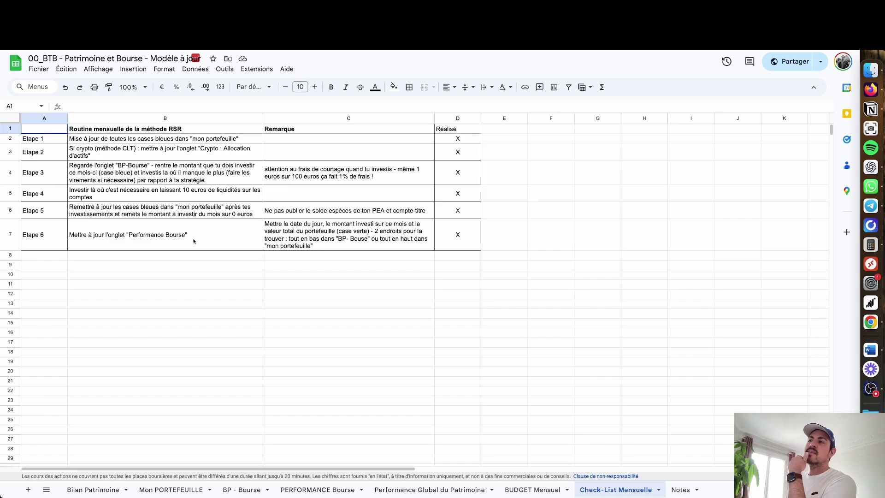
- In the BP - Bourse sheet, set the "Fond à investir sur ce mois" amount to 1000
click(245, 491)
scroll(153, 364, down, 3)
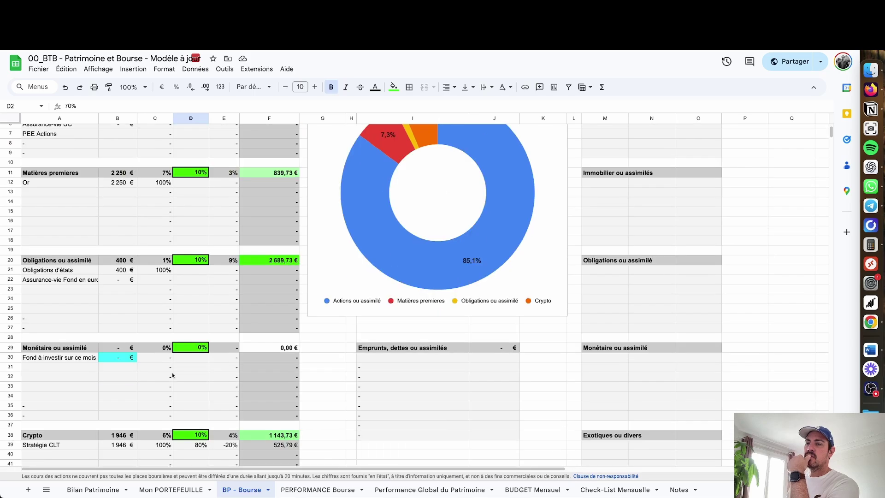
click(129, 358)
text(1000)
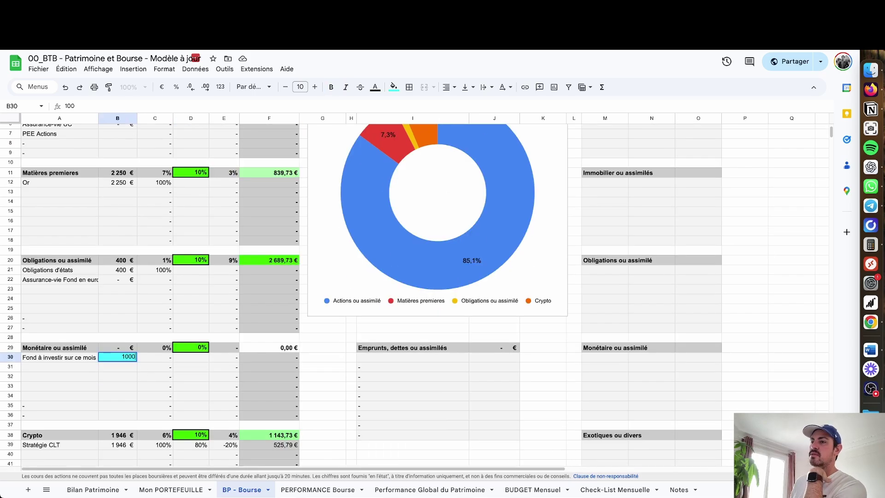
key(Return)
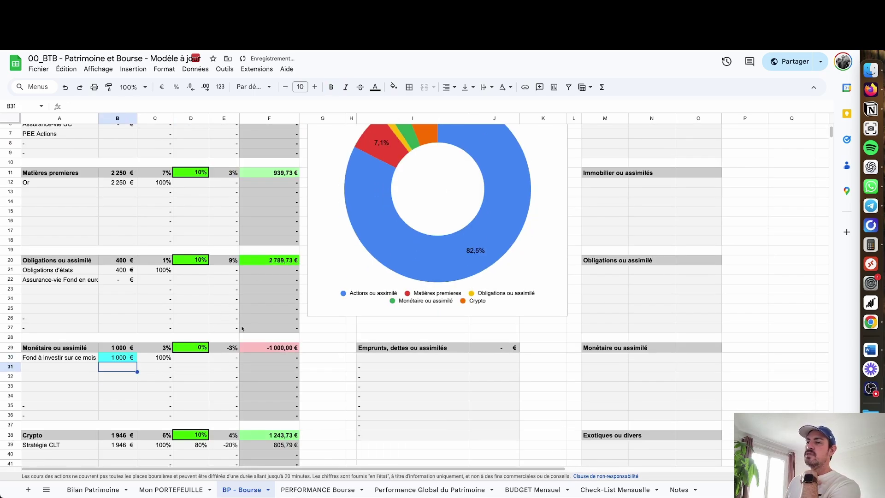
- Compare the amounts to invest or arbitrate across the asset classes, and examine the gap and current holdings of Obligations ou assimilé
scroll(255, 351, down, 1)
scroll(295, 295, up, 5)
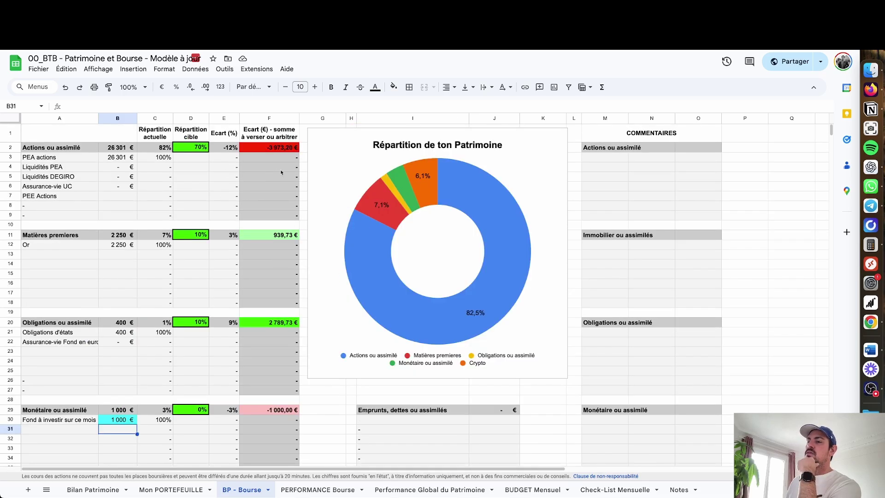
scroll(280, 173, down, 2)
scroll(263, 210, up, 2)
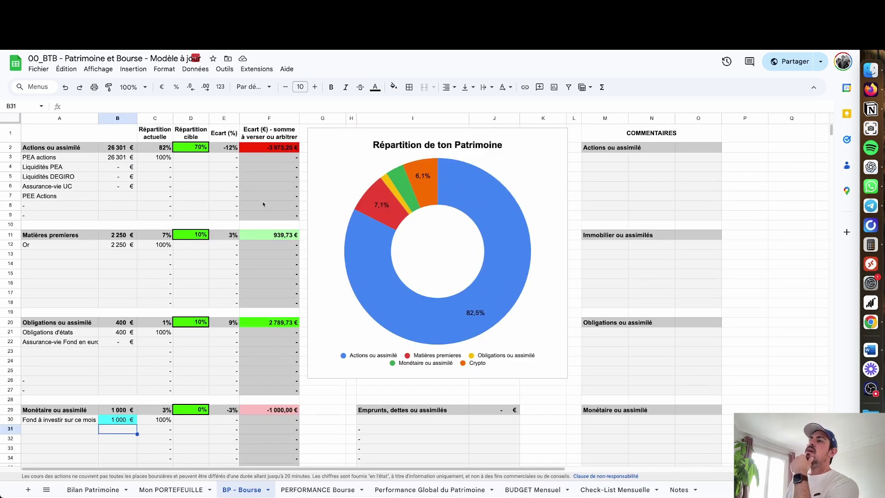
scroll(272, 219, down, 2)
scroll(279, 220, up, 2)
scroll(283, 221, down, 2)
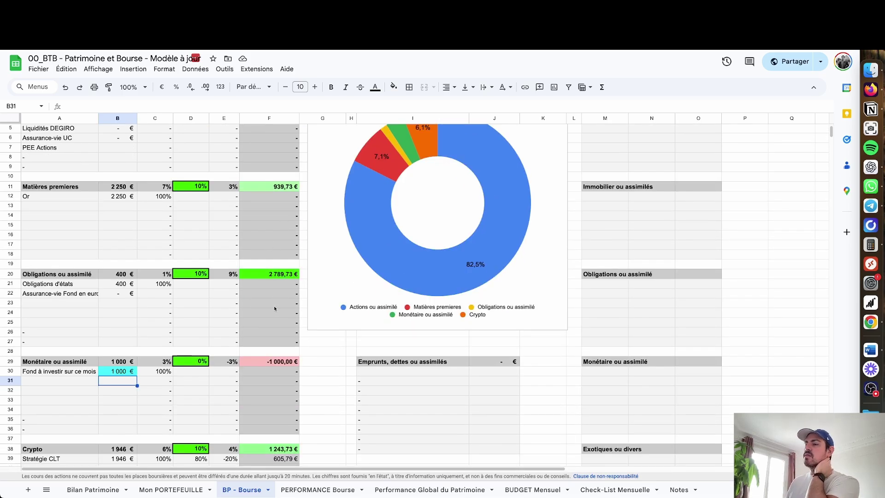
scroll(275, 309, down, 2)
click(281, 225)
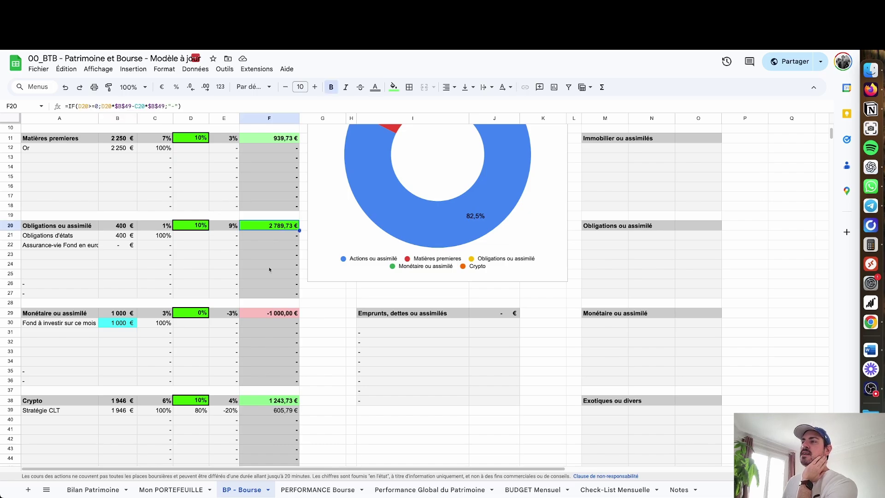
click(75, 227)
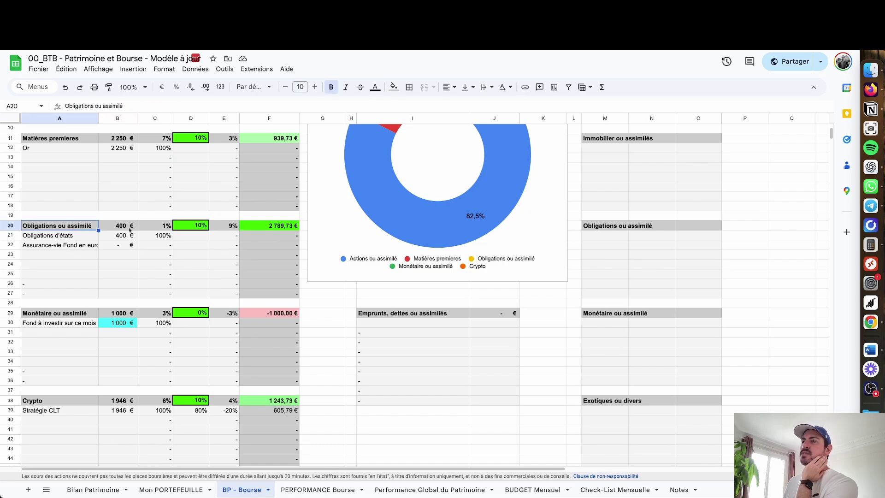
click(125, 227)
click(124, 236)
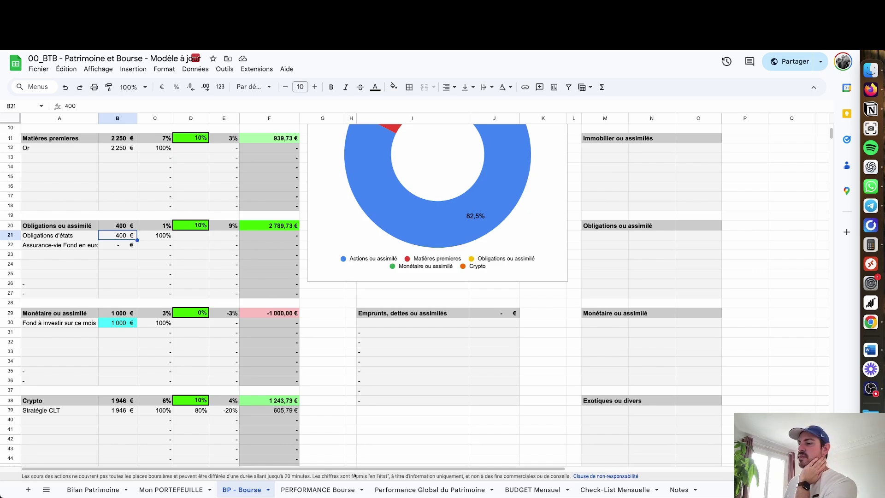
- Enter 1 000 in cell B23 under Obligations ou assimilé and reset "Fond à investir sur ce mois" to 0
click(113, 257)
text(1 000)
key(Return)
click(126, 324)
text(0)
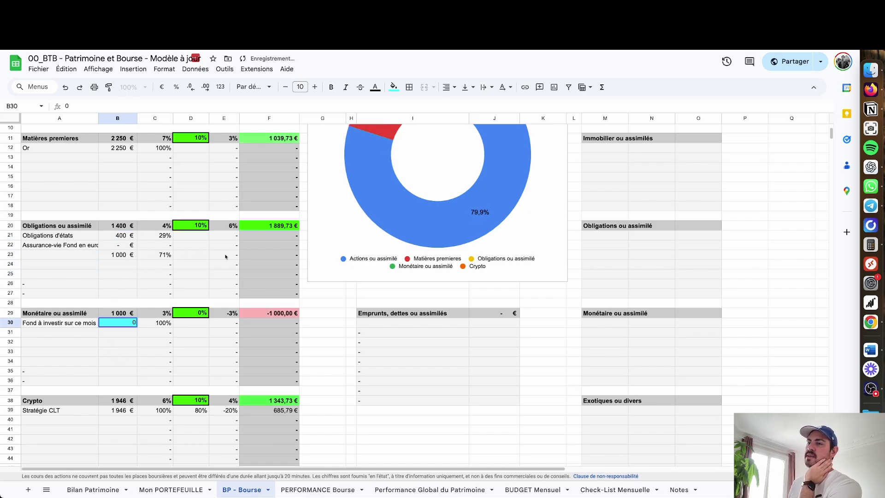
key(Return)
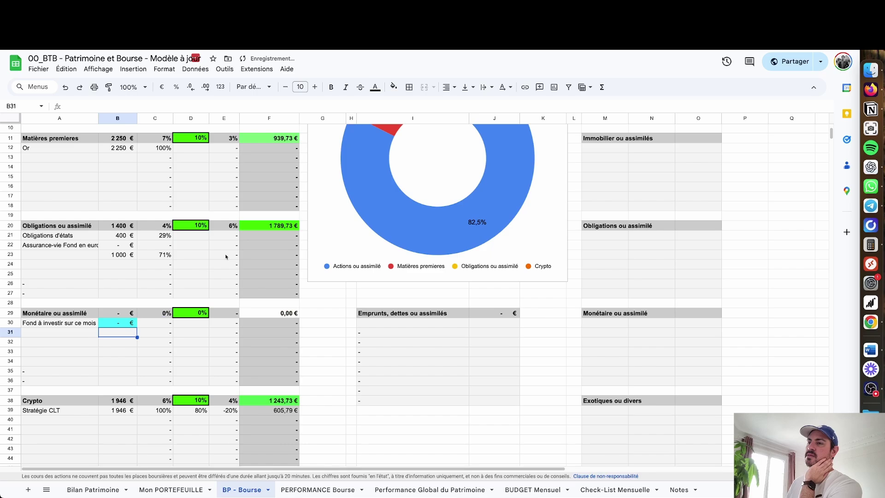
- Open the PERFORMANCE Bourse sheet and look through the dated portfolio history for the place of the monthly update
click(317, 490)
scroll(315, 240, down, 4)
scroll(316, 241, down, 20)
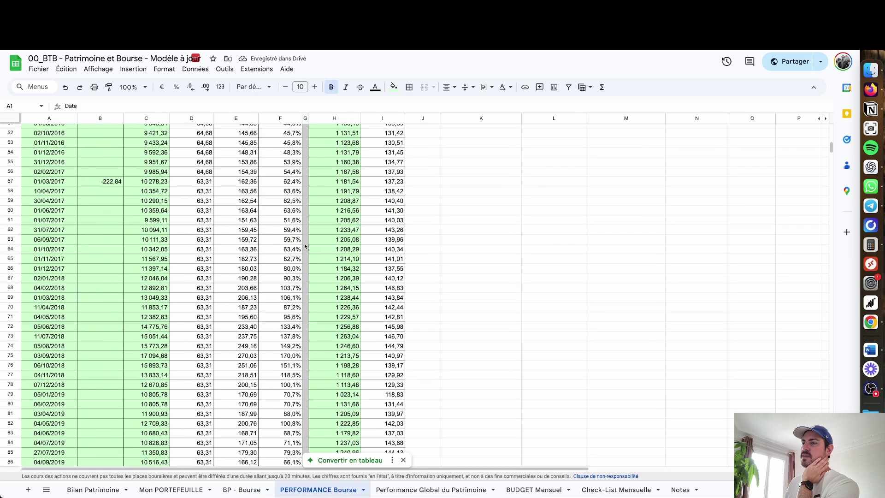
scroll(208, 255, up, 8)
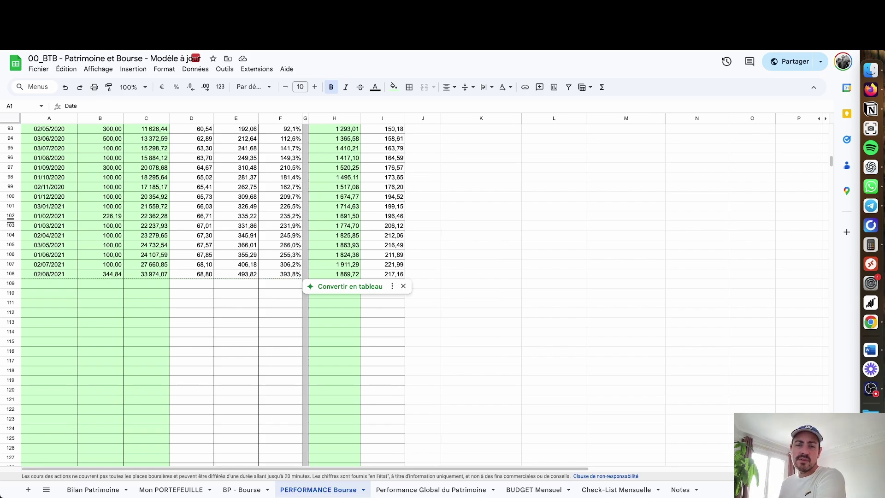
- Open the Mon PORTEFEUILLE sheet and inspect the local price formulas of CAC 40 and LVMH
click(166, 491)
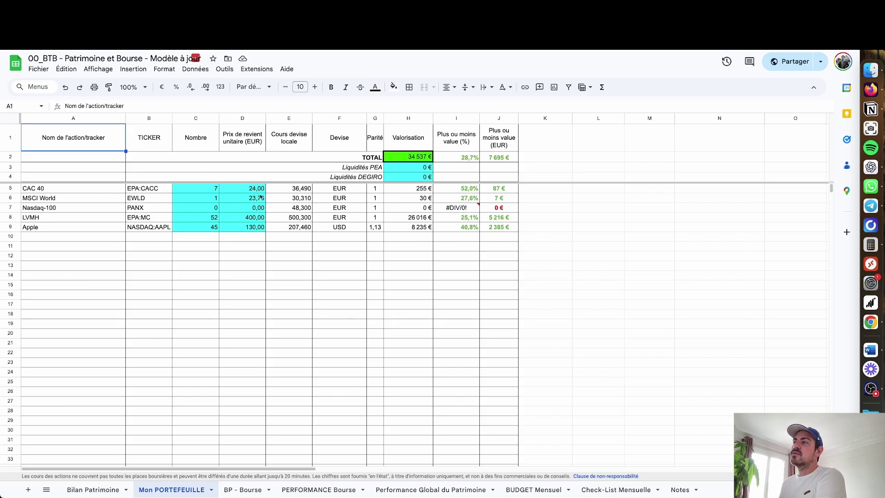
click(284, 190)
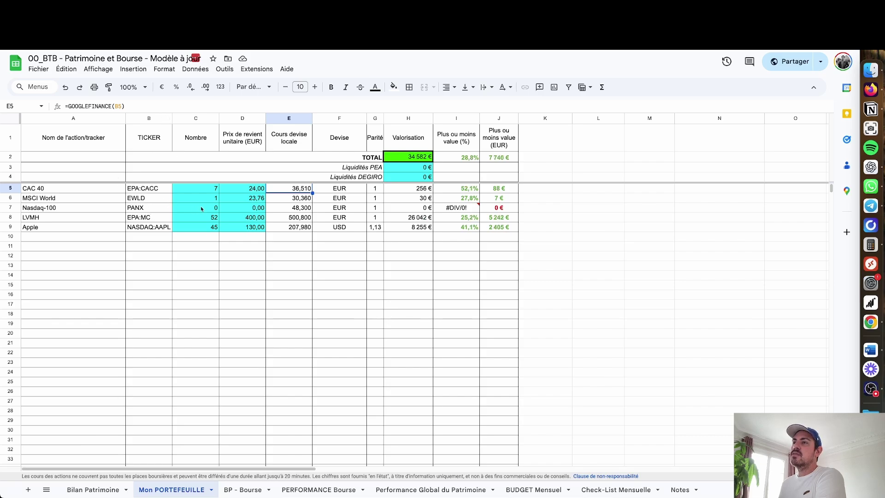
click(299, 221)
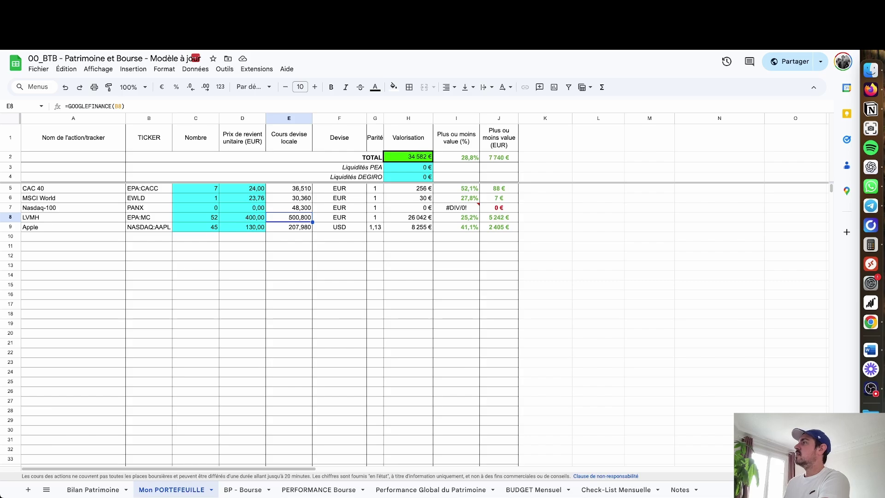
- Search the web for "google finance" in a separate browser tab and open the Google Finance site
click(521, 23)
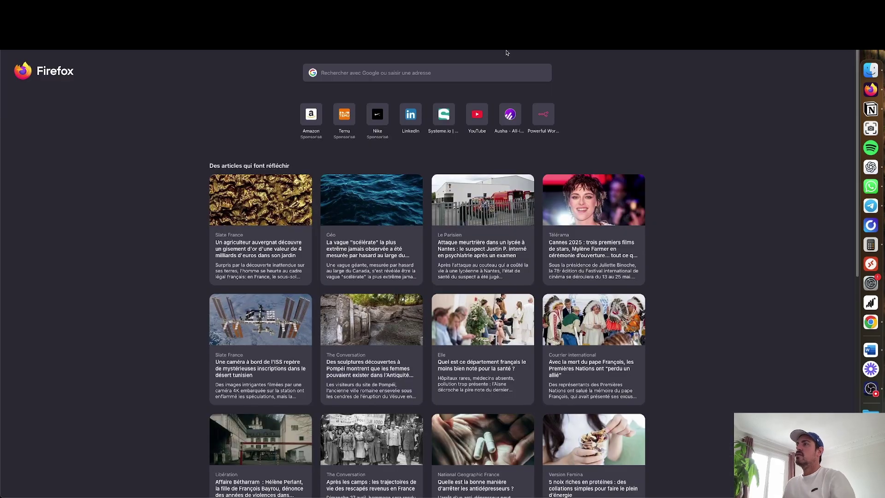
click(422, 72)
text(google finance)
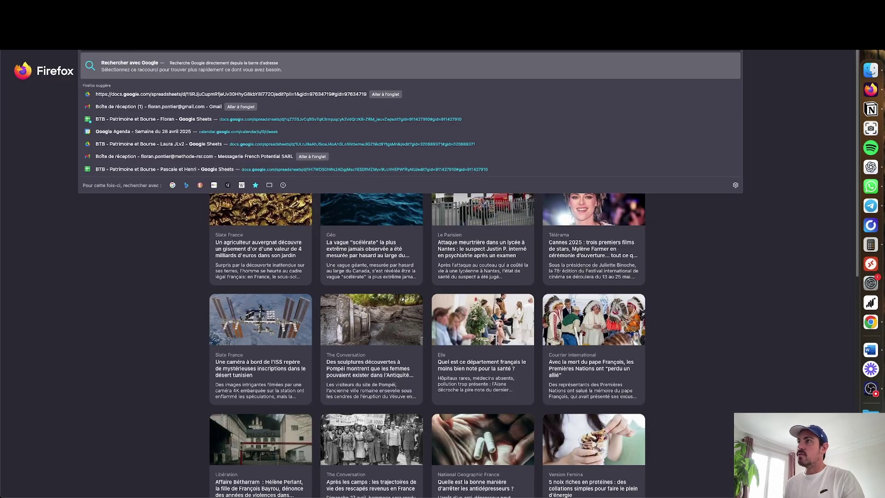
key(Return)
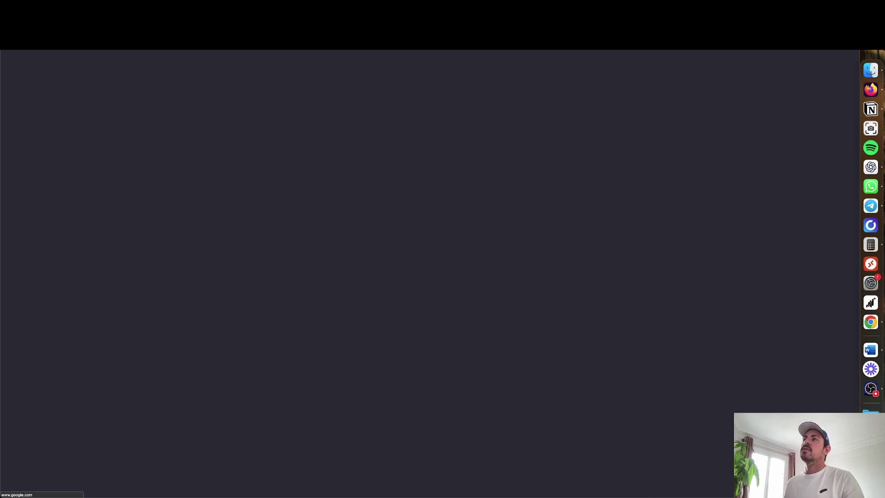
click(201, 126)
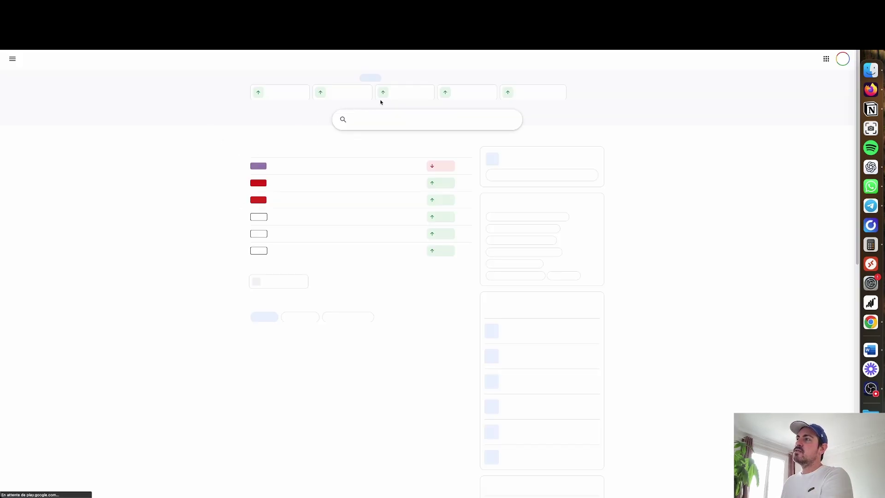
- Search Google Finance for "total", open the EPA listing of TotalEnergies, and highlight its ticker
click(368, 122)
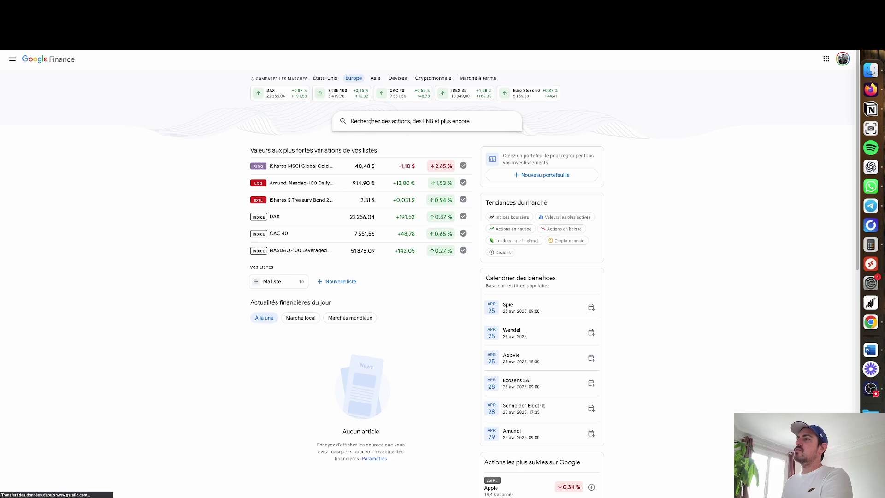
text(total)
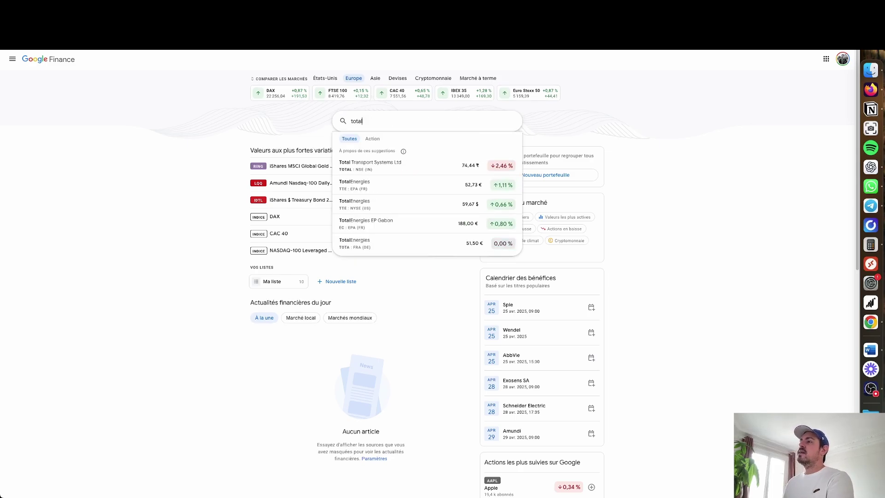
click(374, 187)
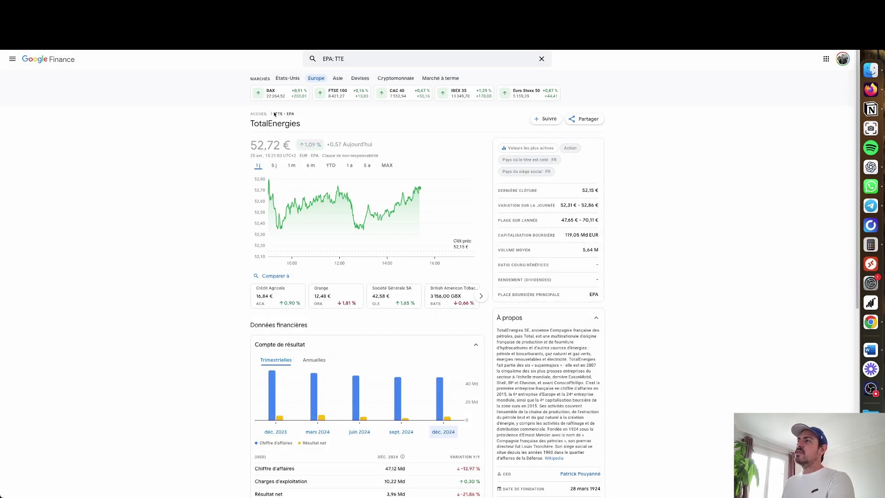
drag(274, 114, 295, 114)
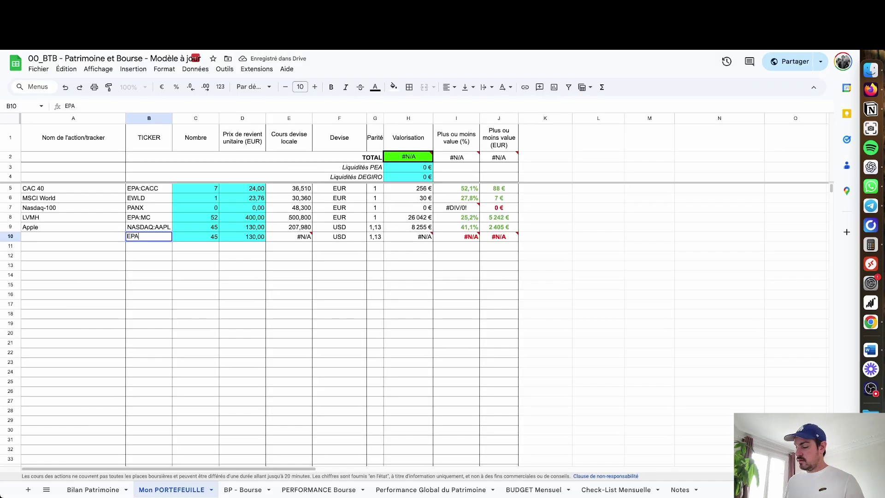
- Back in the Mon PORTEFEUILLE sheet, fill row 10 below Apple with the ticker EPA:TTE and the name TOTAL ENERGIE
text(TTE)
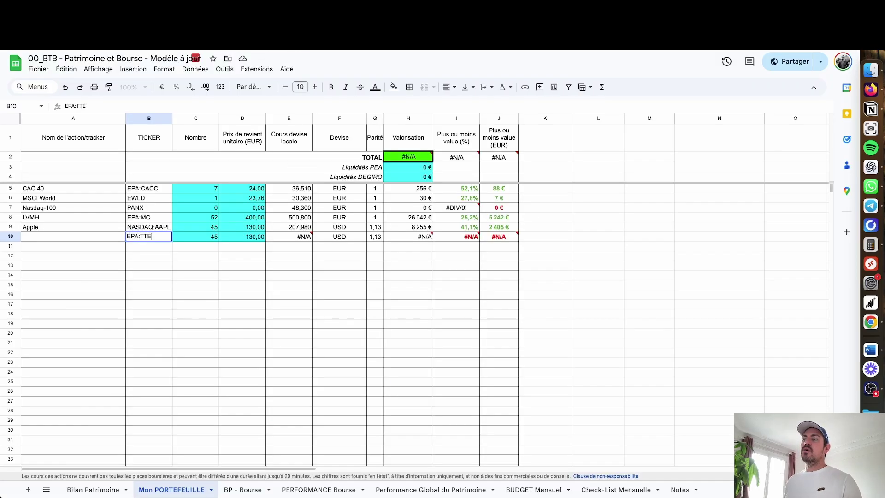
key(Return)
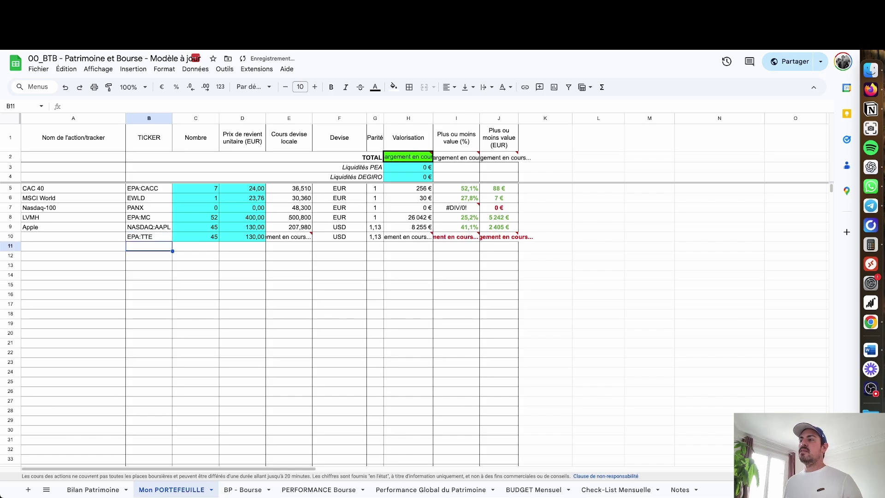
click(98, 239)
text(TOTAL ENERGIE)
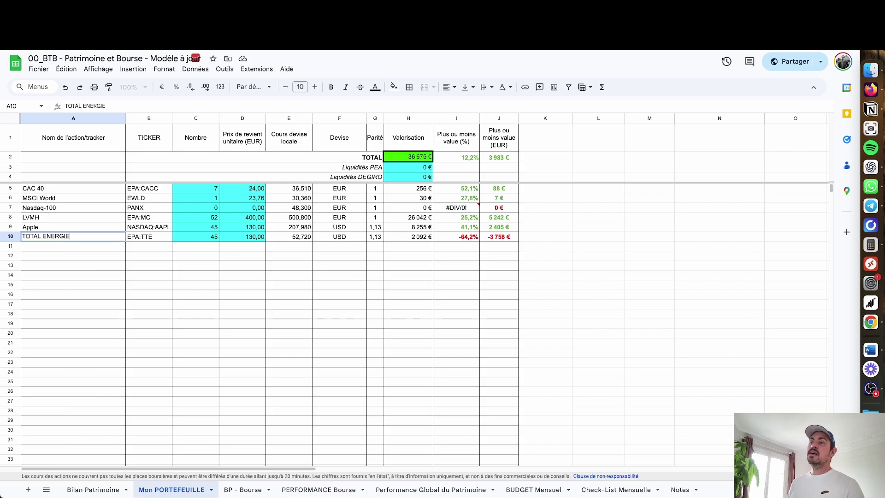
key(Return)
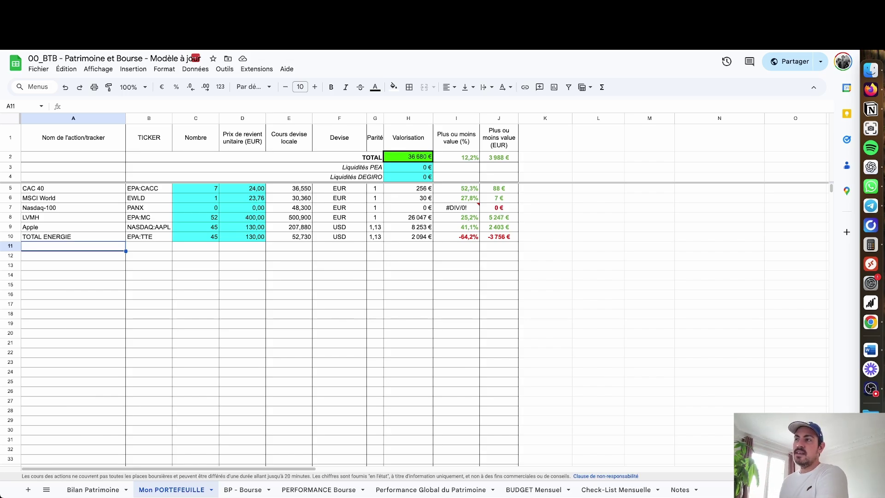
- In the BP - Bourse sheet, clear the amount in cell B23 under Obligations ou assimilé
click(262, 496)
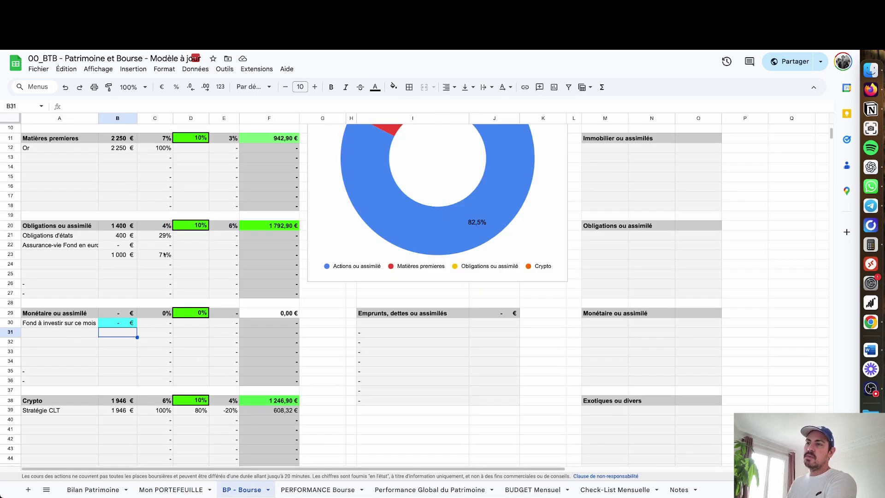
scroll(161, 255, up, 3)
click(126, 352)
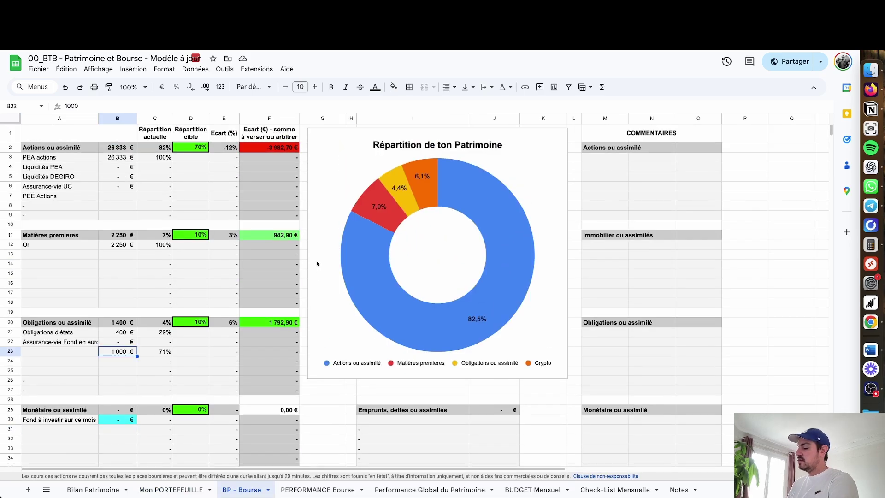
key(Delete)
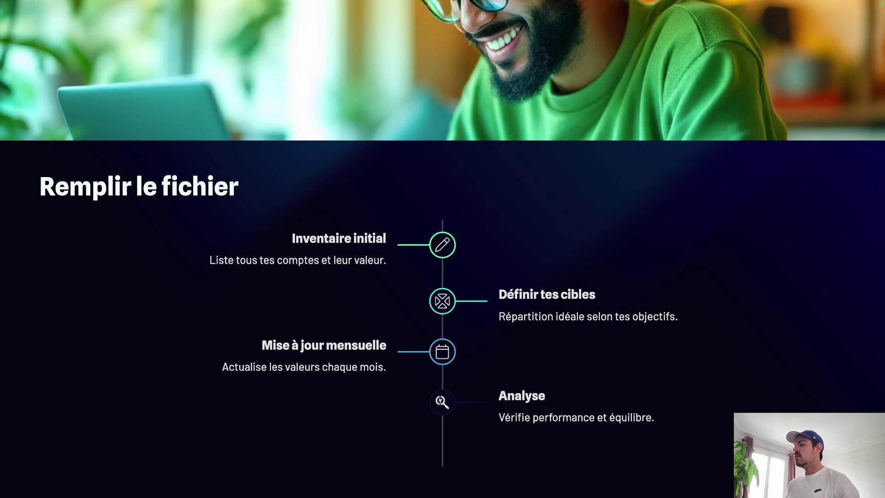
key(Right)
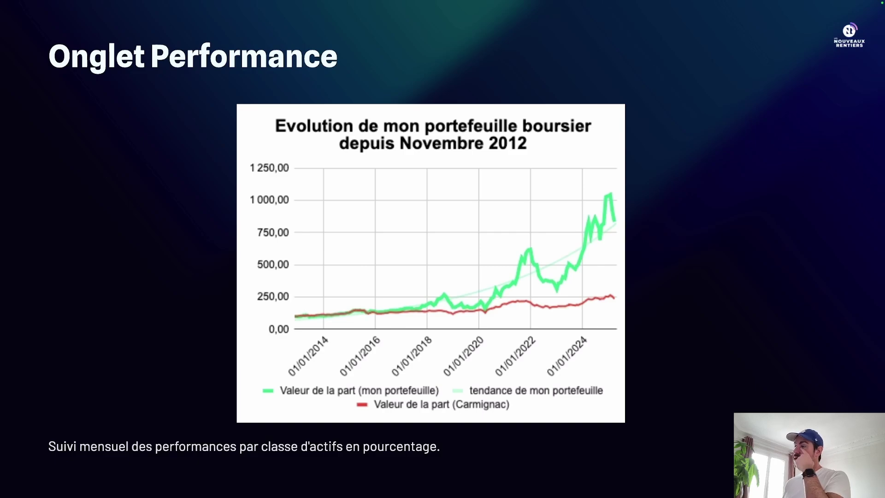
key(Right)
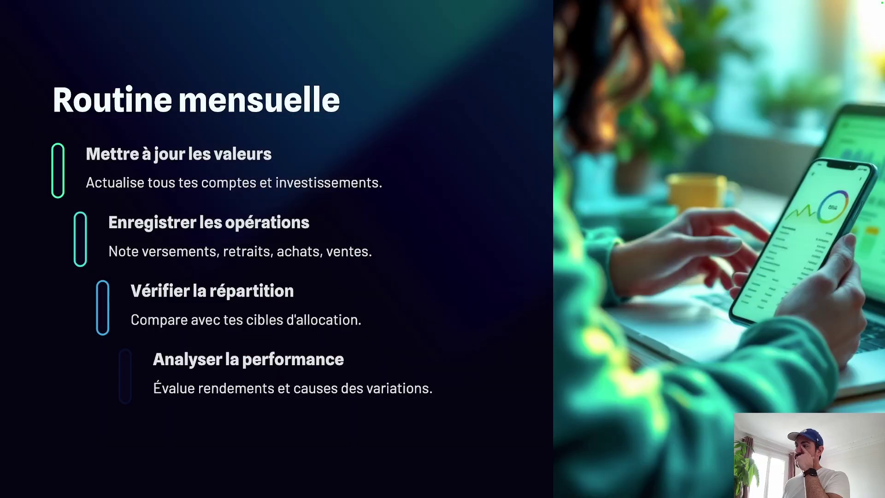